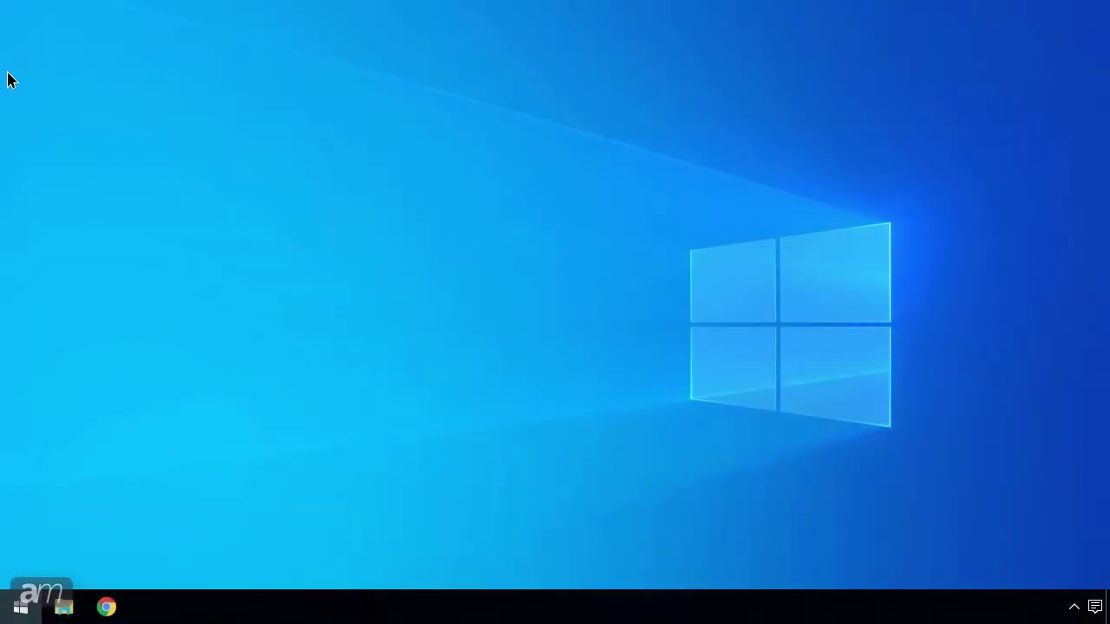
# Search 'control' to launch Control Panel, then go to View devices and printers
pyautogui.click(19, 609)
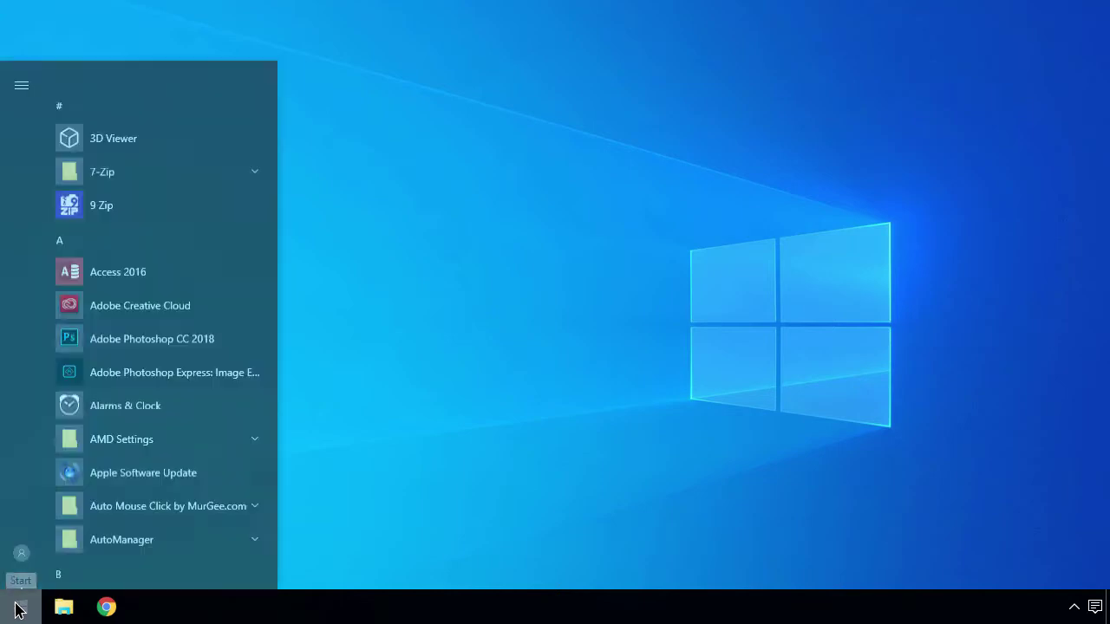
pyautogui.write('contro')
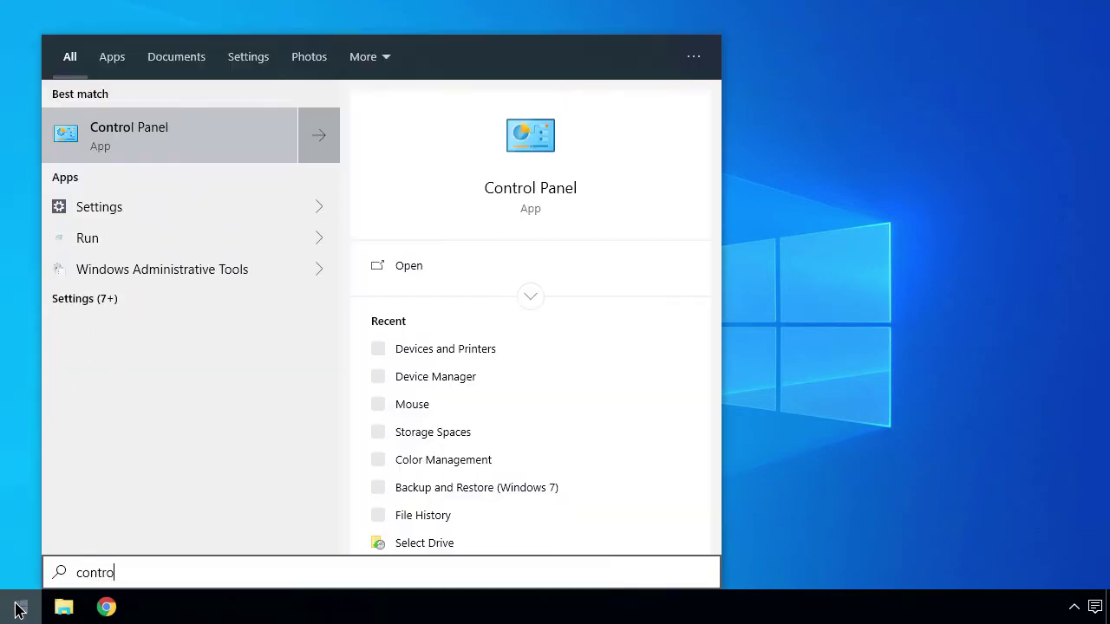
pyautogui.write('l')
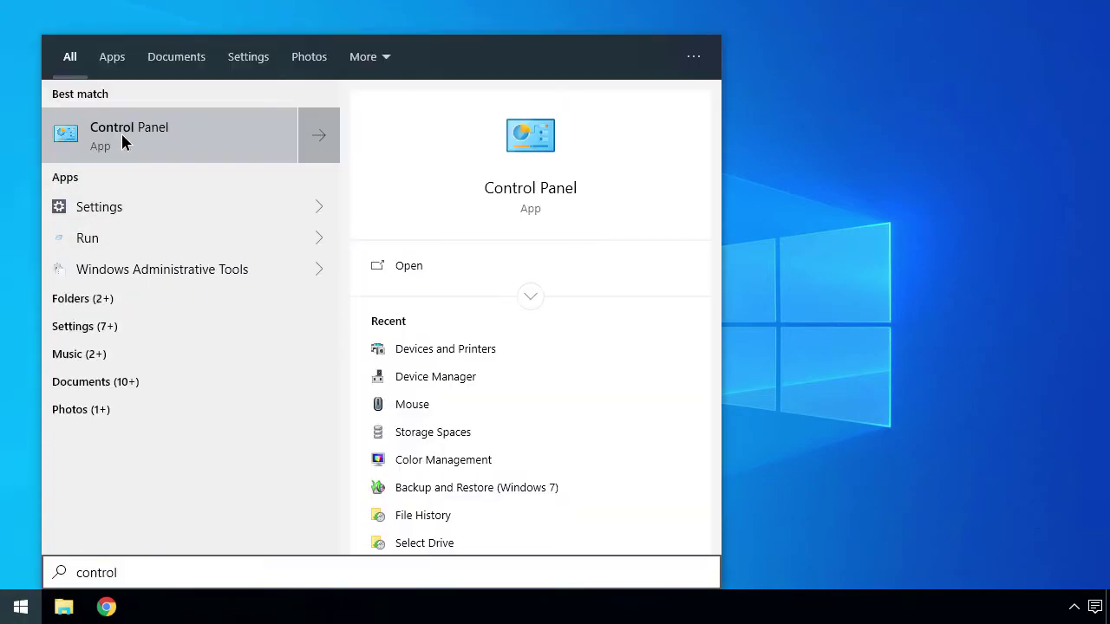
pyautogui.click(122, 140)
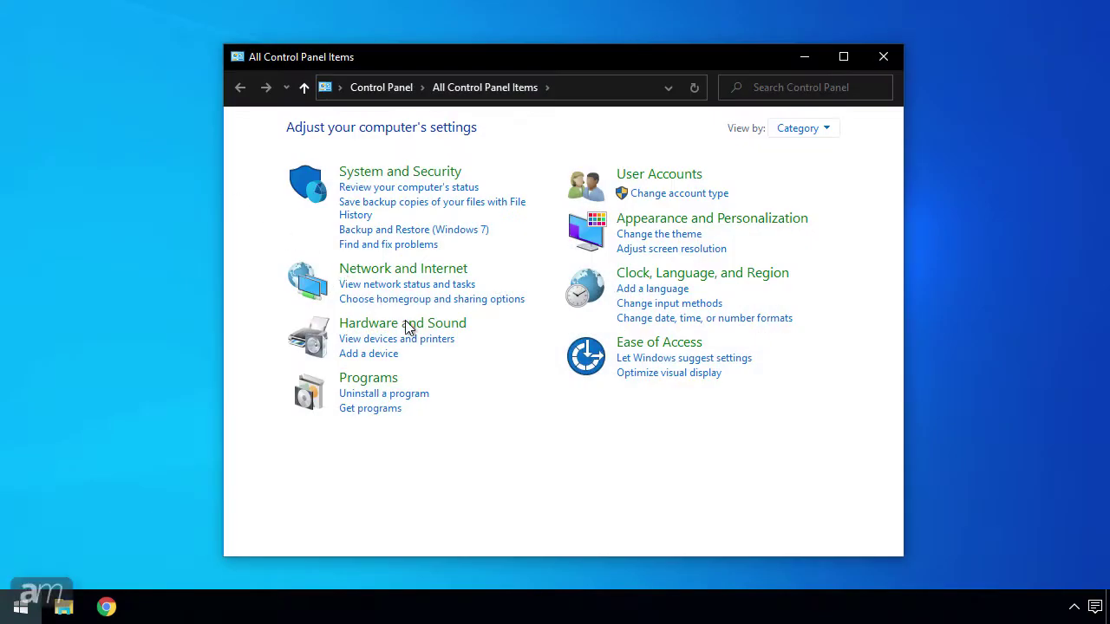
pyautogui.click(425, 340)
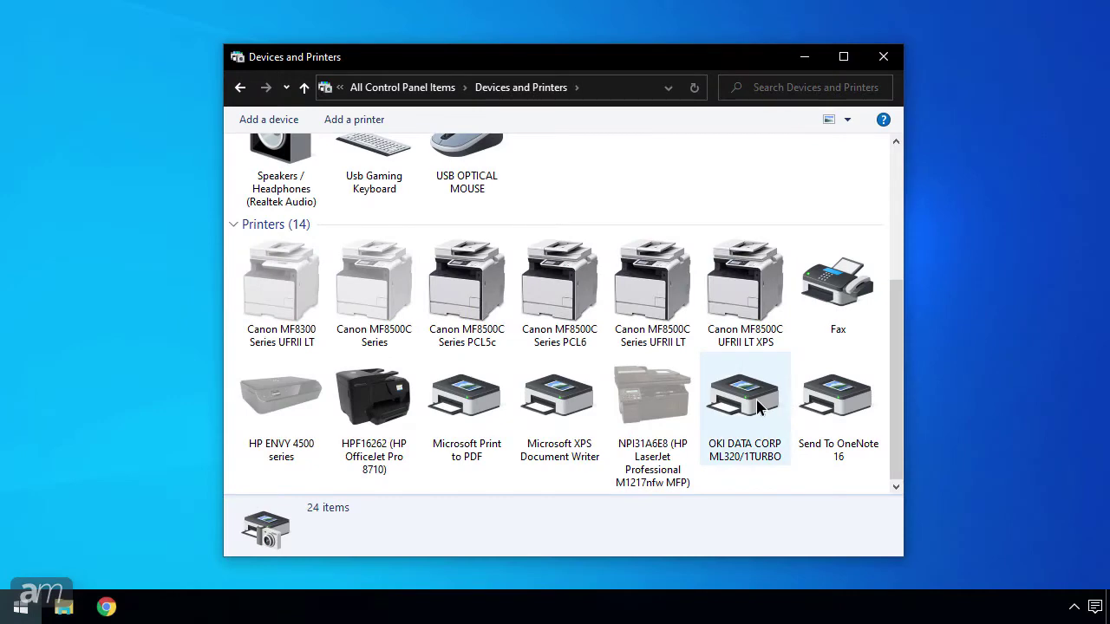
# View the Advanced tab of the OKI DATA CORP ML320/1TURBO printer properties
pyautogui.rightClick(756, 399)
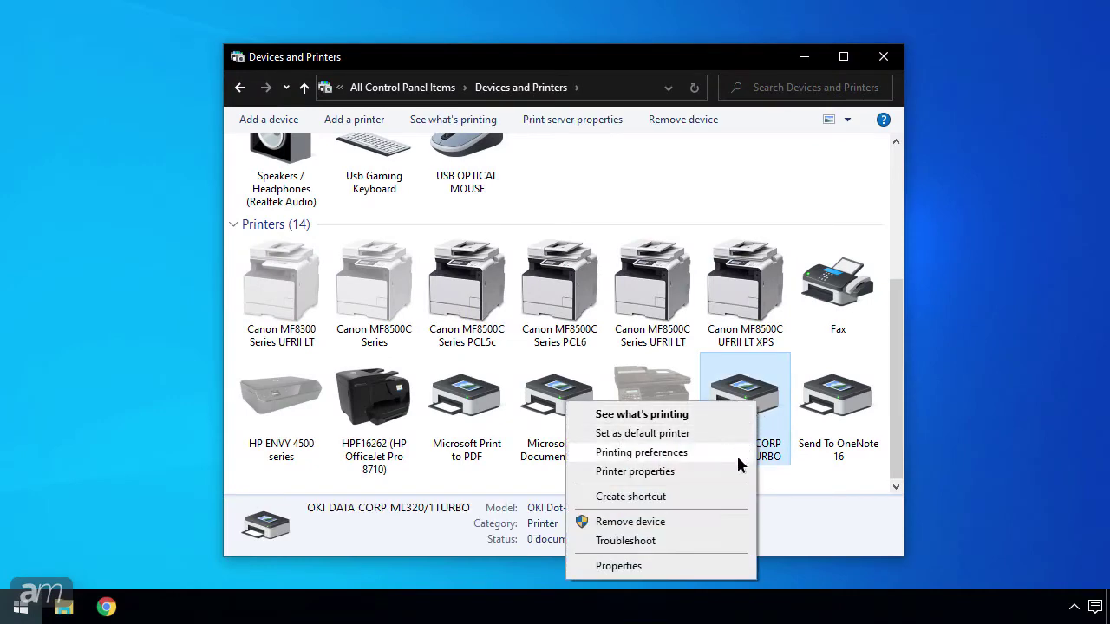
pyautogui.click(735, 469)
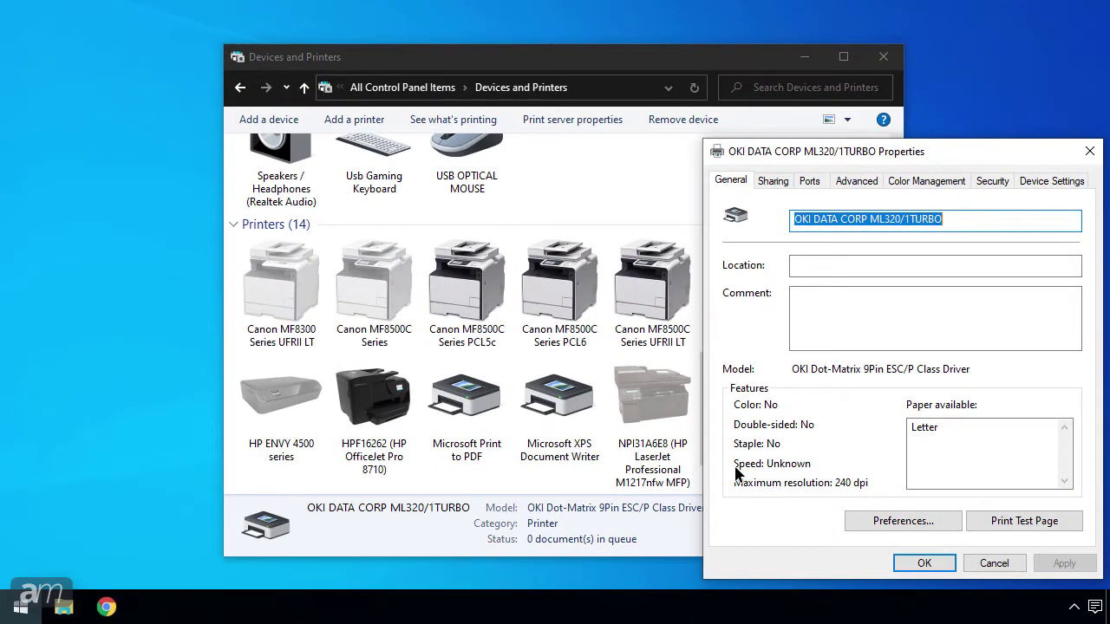
pyautogui.click(863, 183)
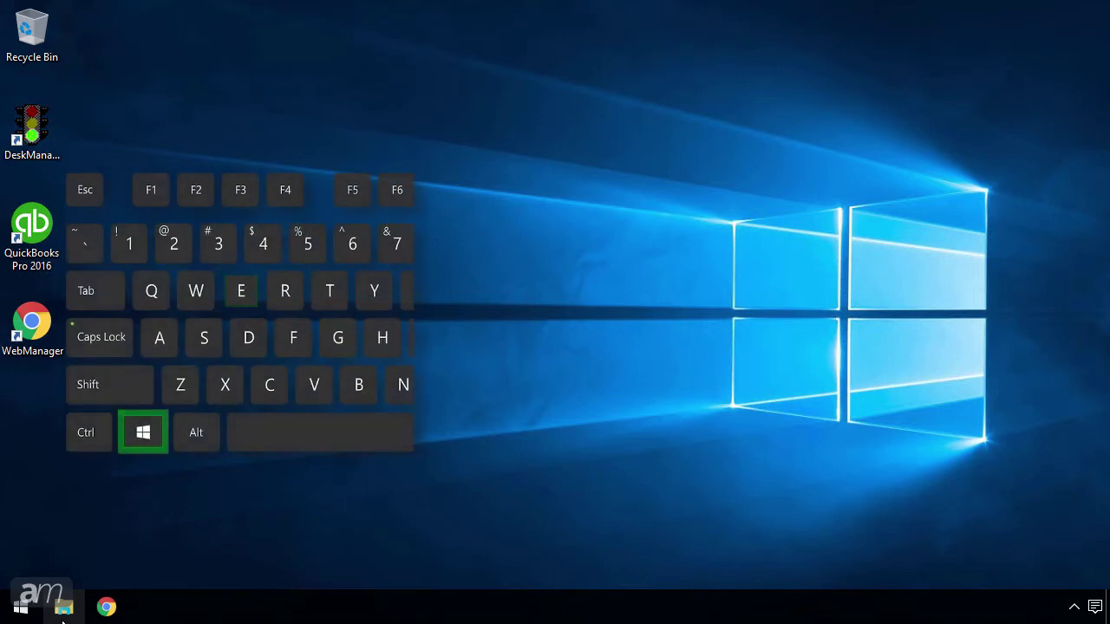
# Open This PC's system properties from File Explorer to check the system type
pyautogui.press('super+e')
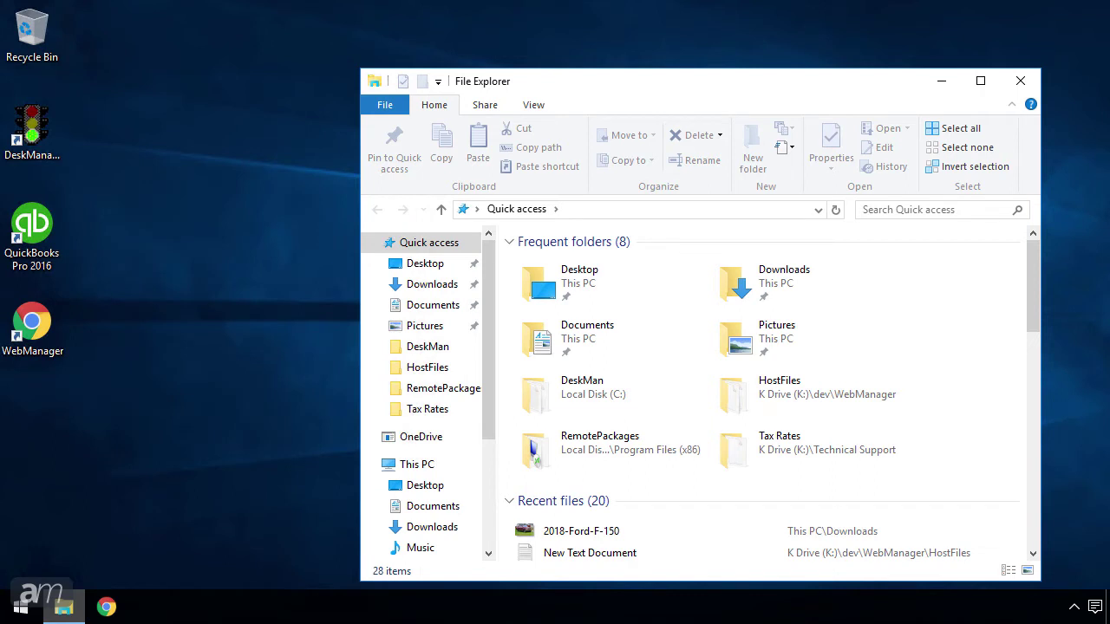
pyautogui.moveTo(417, 465)
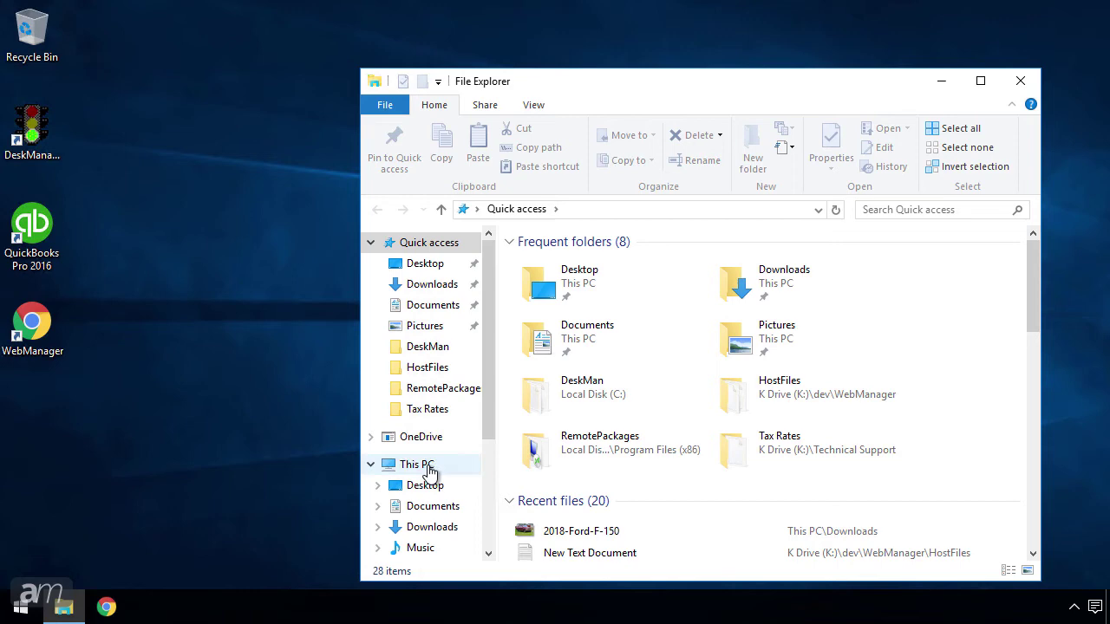
pyautogui.rightClick(428, 472)
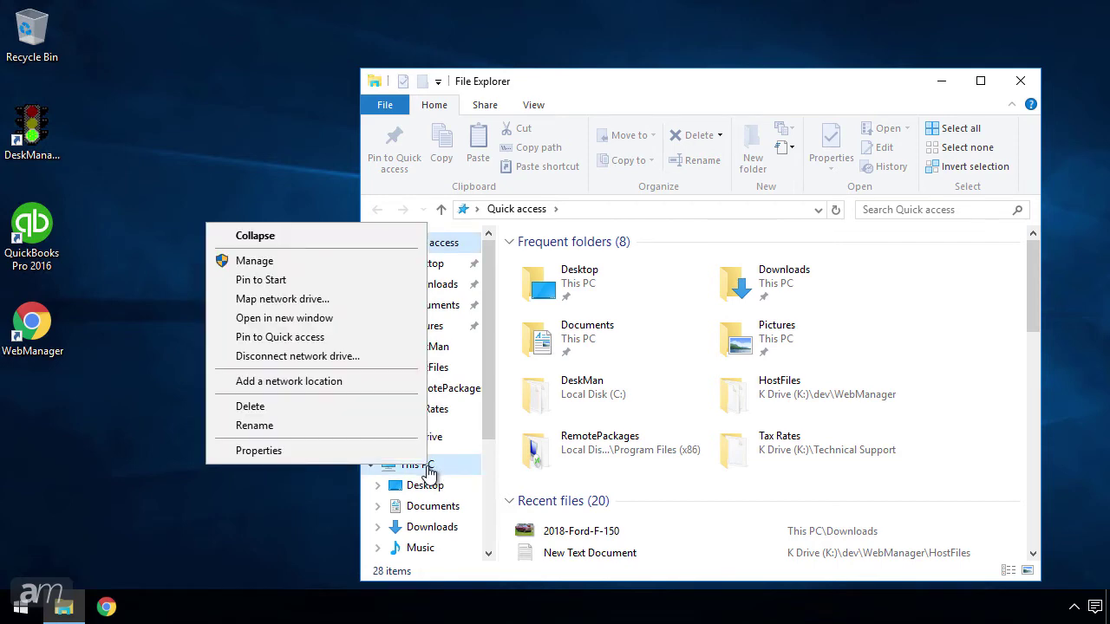
pyautogui.click(373, 458)
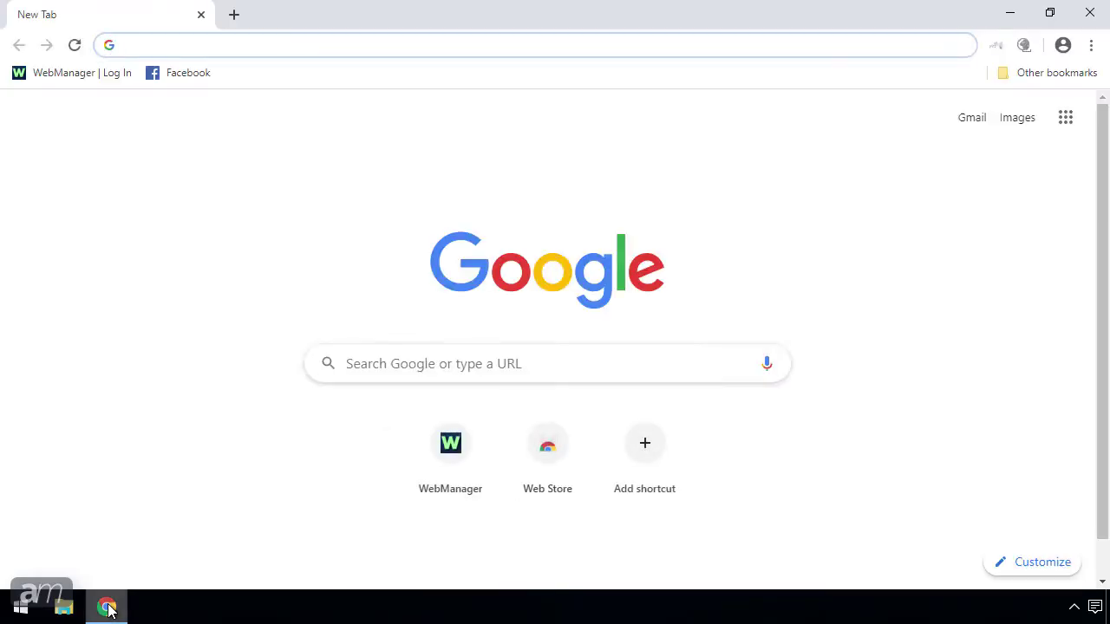
# Load automanager.com and go to its Download Updates page
pyautogui.write('automanager.com')
pyautogui.press('Return')
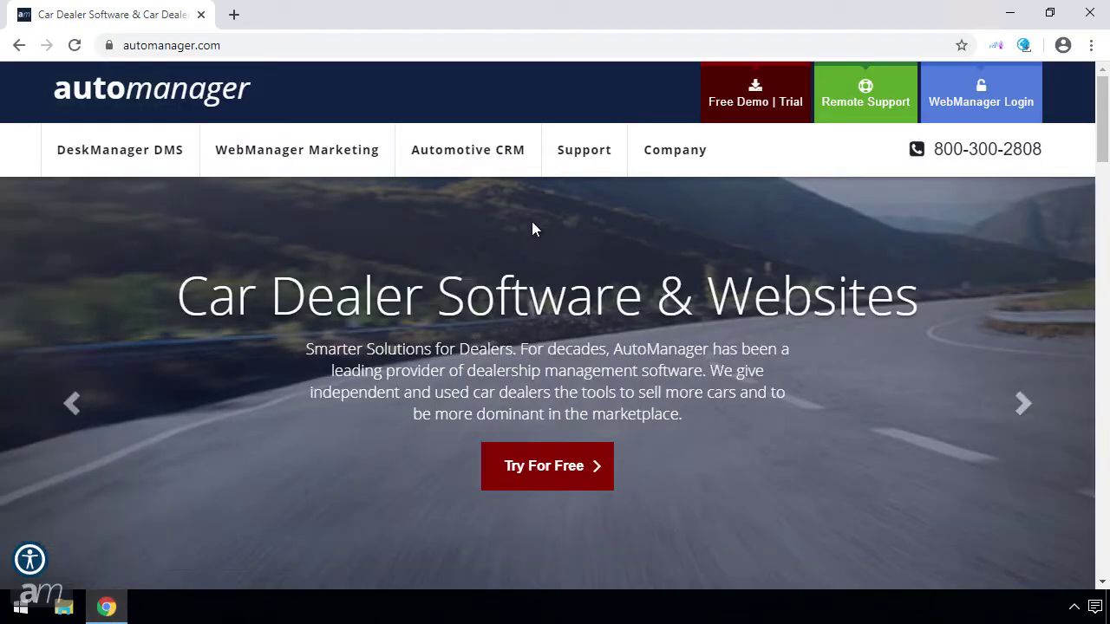
pyautogui.moveTo(584, 150)
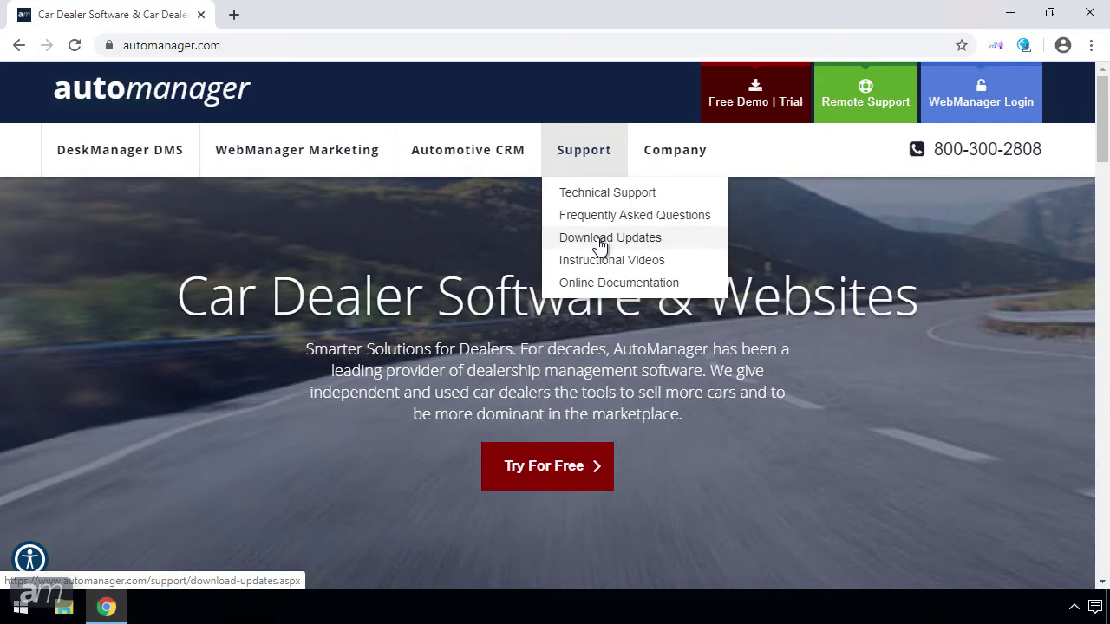
pyautogui.click(599, 245)
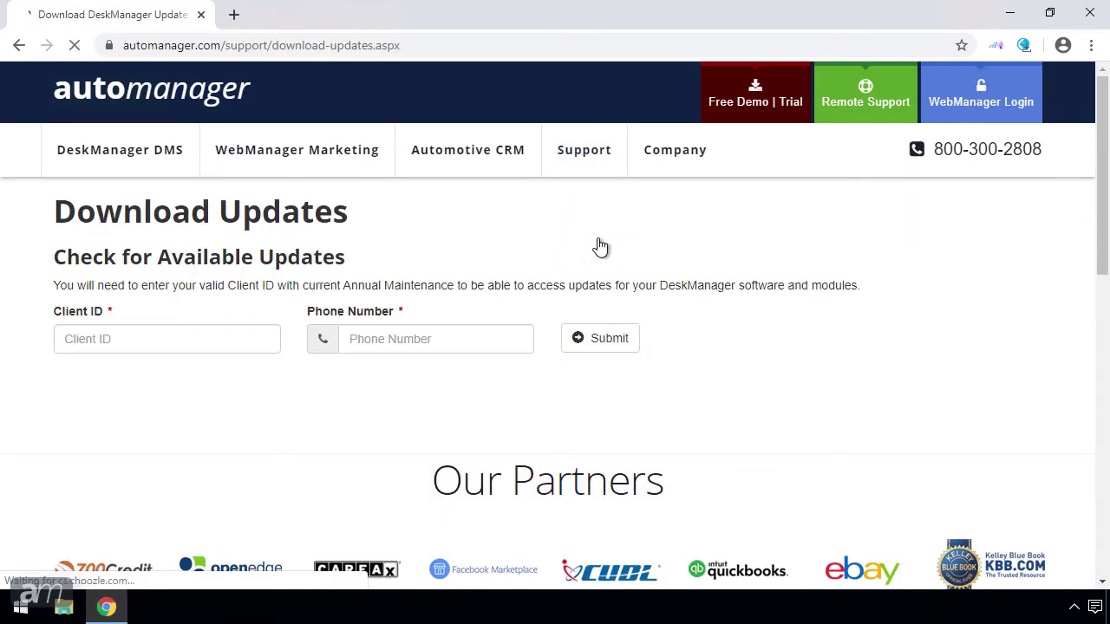
pyautogui.click(88, 336)
pyautogui.write('7')
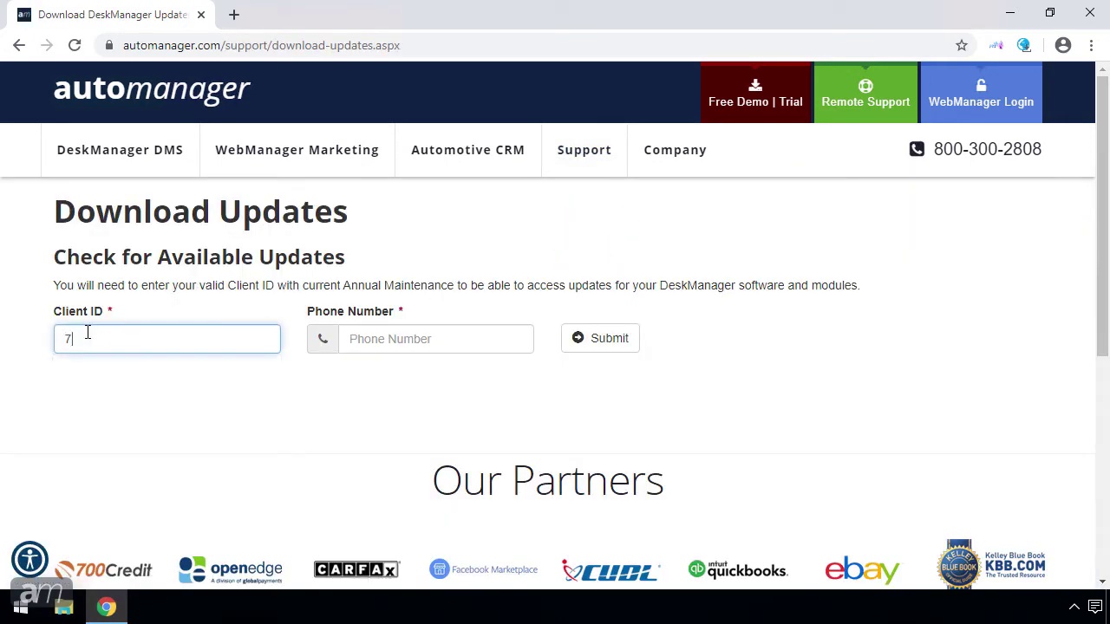
pyautogui.write('652646')
pyautogui.press('Tab')
pyautogui.write('54-')
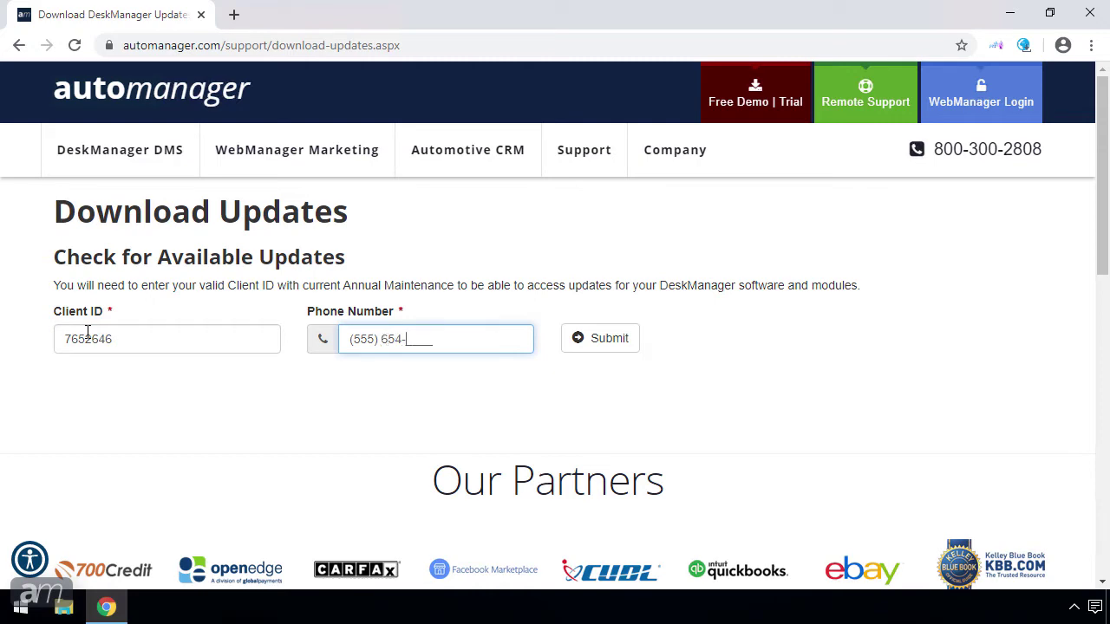
pyautogui.write('5623')
pyautogui.click(582, 343)
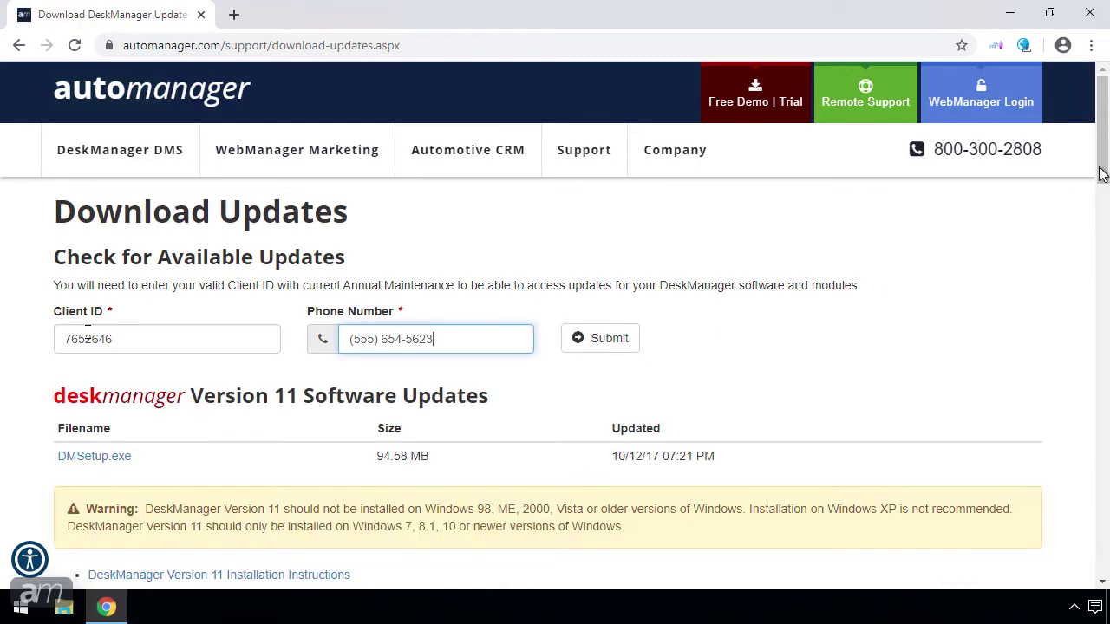
pyautogui.moveTo(1101, 174); pyautogui.dragTo(1095, 242)
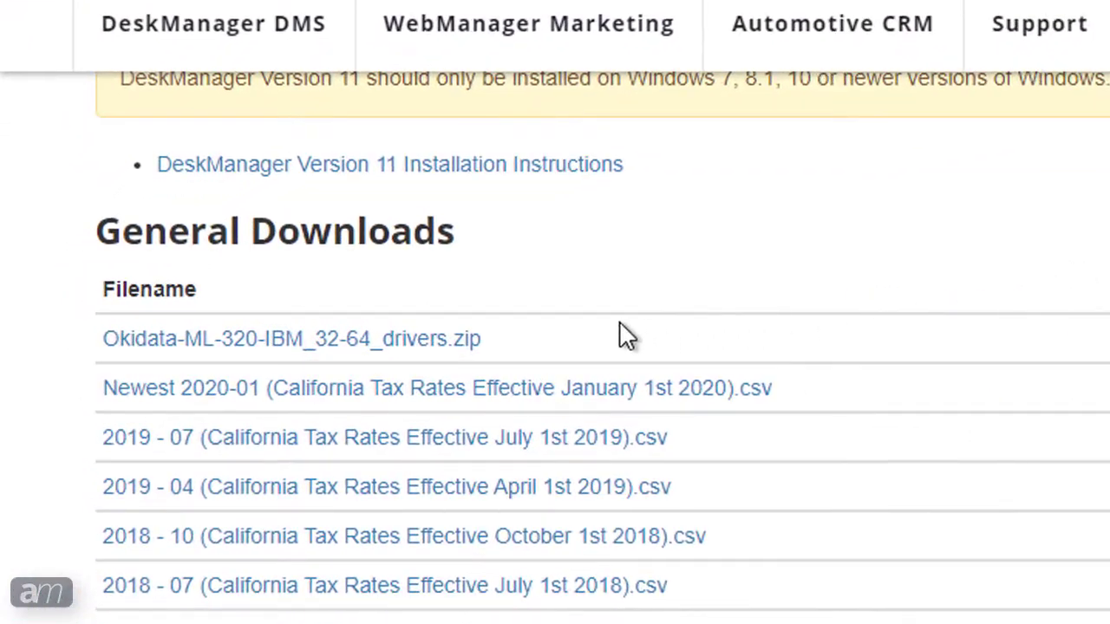
pyautogui.click(446, 345)
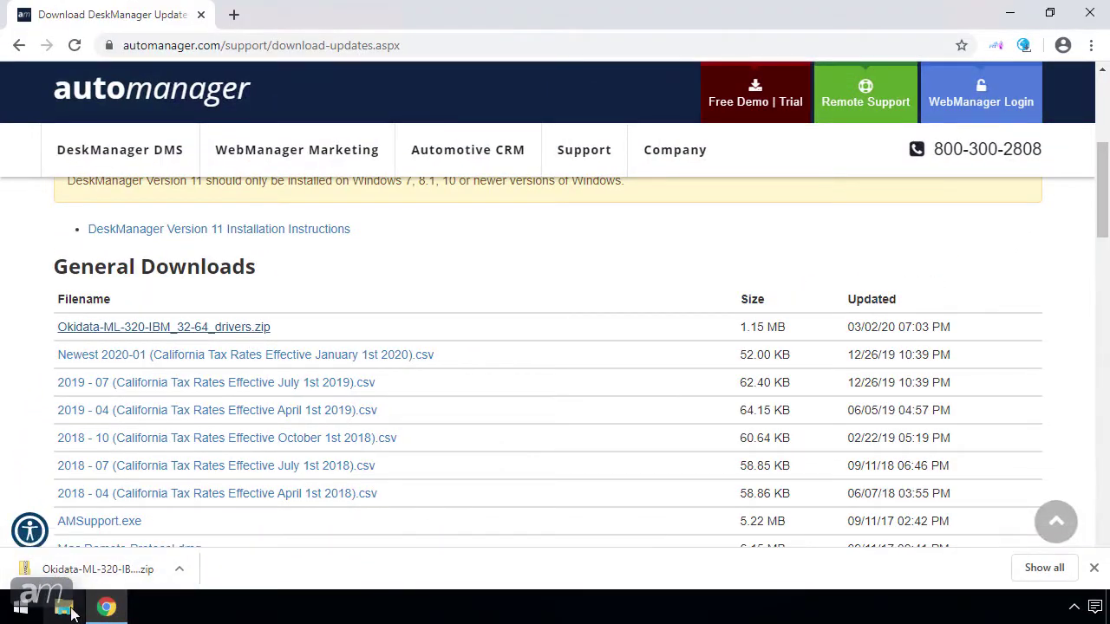
# Extract the Okidata ML-320 IBM drivers zip in Downloads into its suggested folder
pyautogui.click(65, 607)
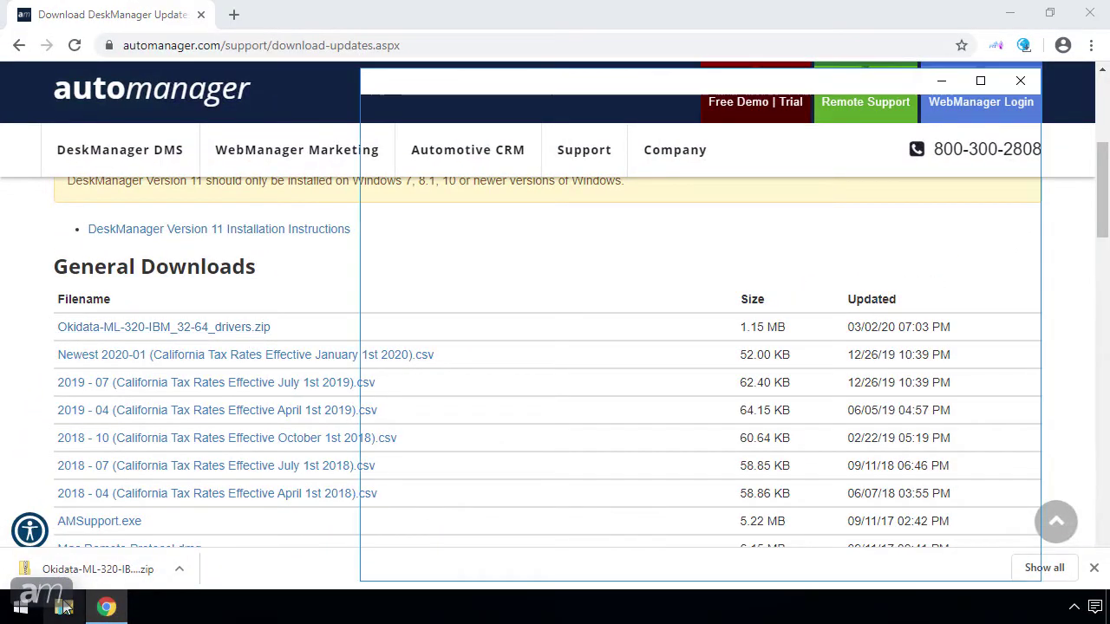
pyautogui.click(433, 285)
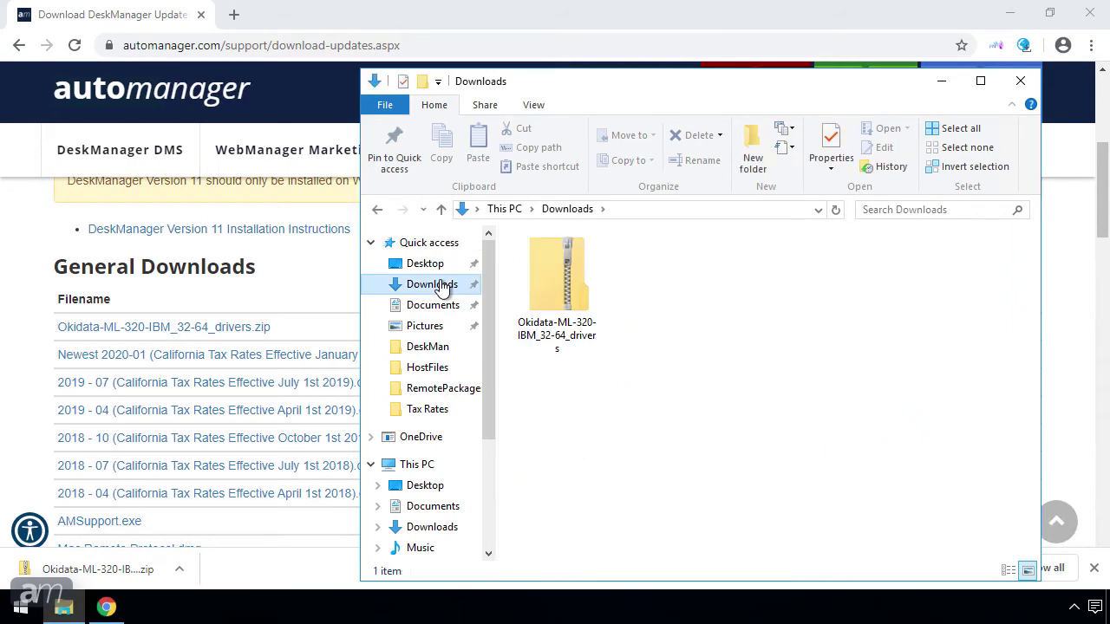
pyautogui.click(551, 299)
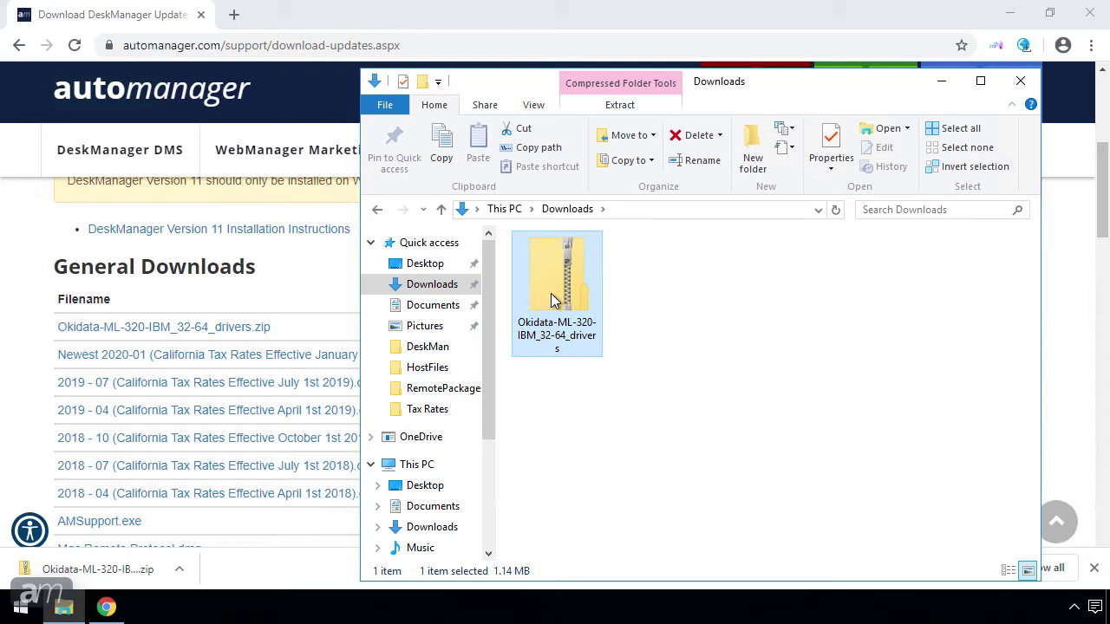
pyautogui.rightClick(551, 299)
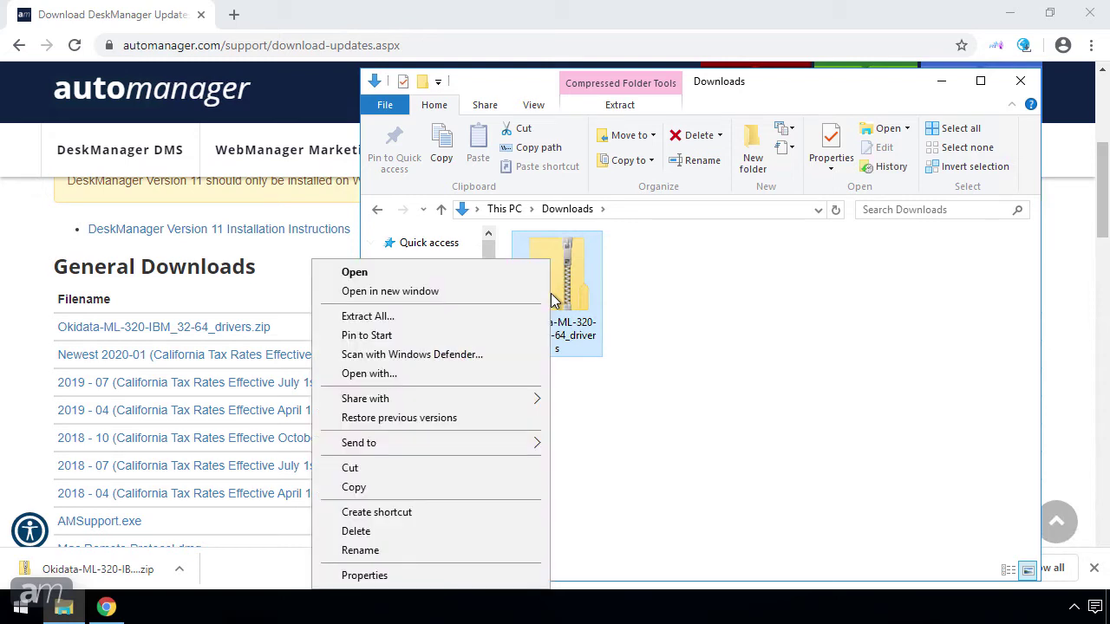
pyautogui.click(529, 321)
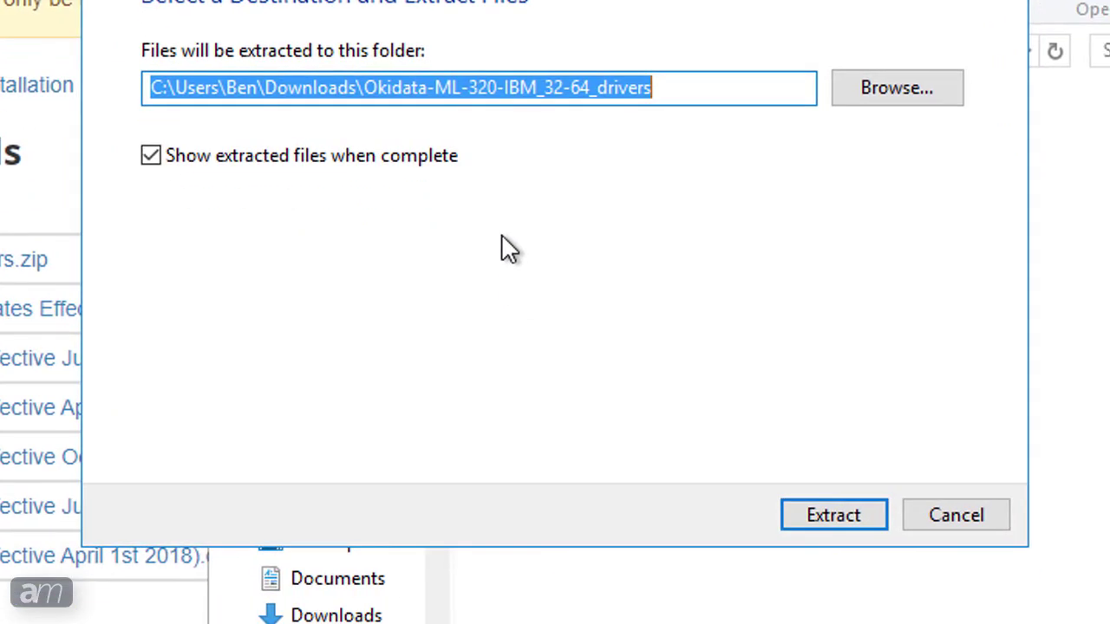
pyautogui.click(824, 517)
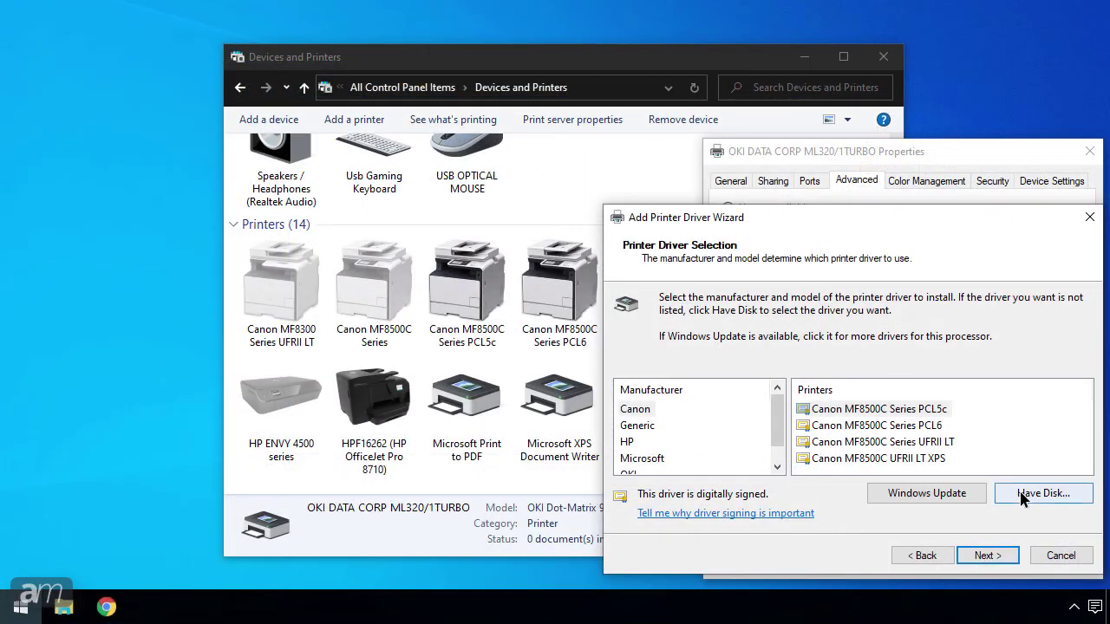
# Use Have Disk to pick prnod001.inf from Downloads' Okidata drivers 64bit prnod001.inf_amd64 folder
pyautogui.click(1019, 493)
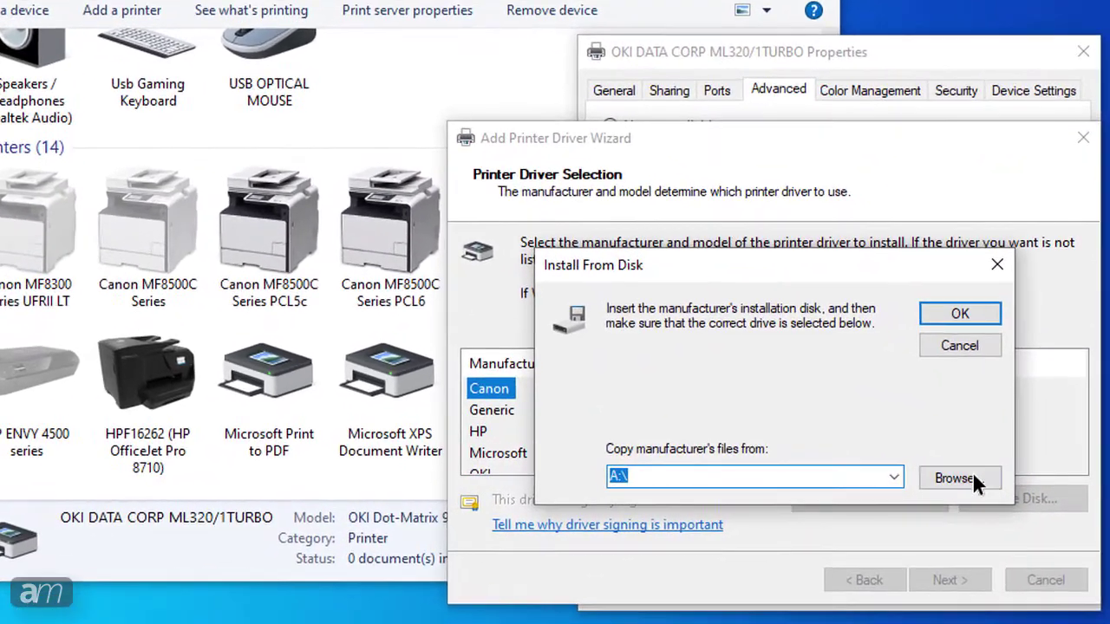
pyautogui.click(947, 479)
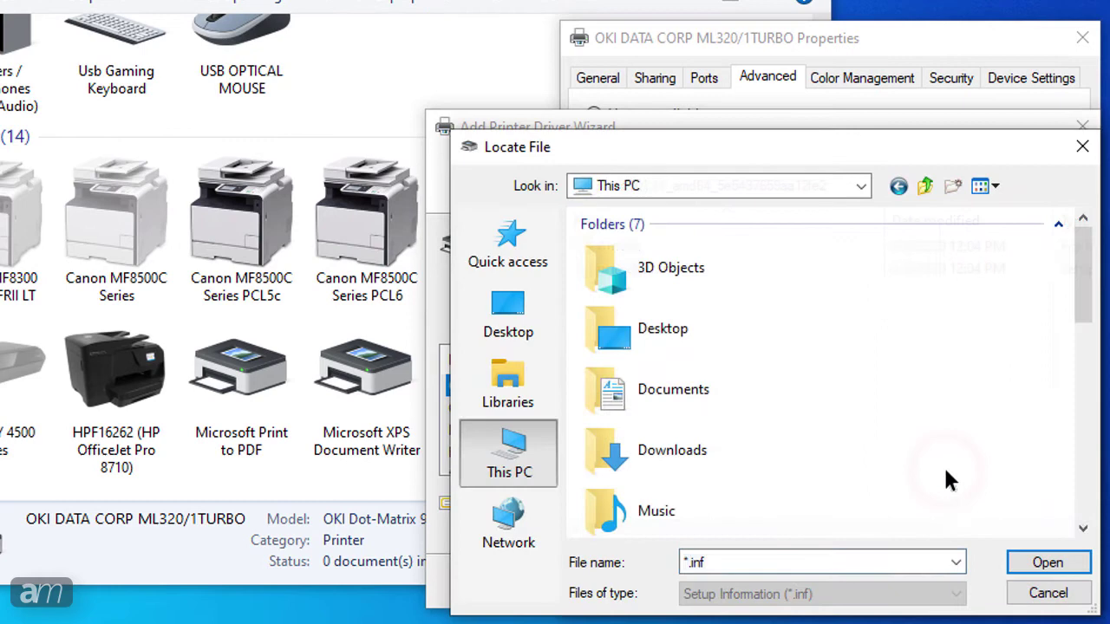
pyautogui.doubleClick(701, 451)
pyautogui.doubleClick(668, 269)
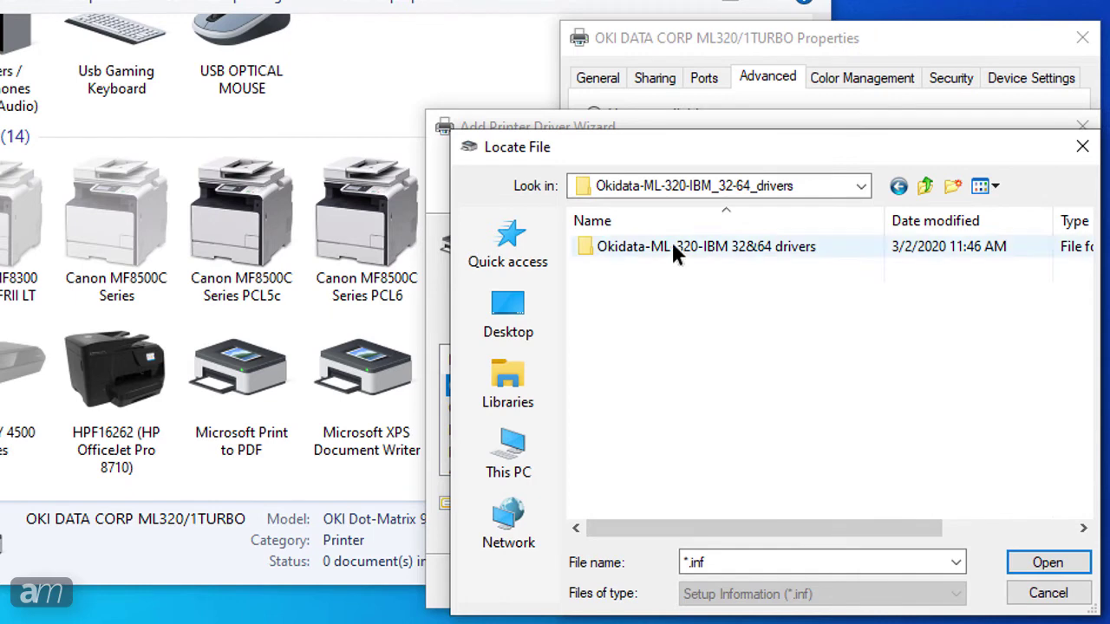
pyautogui.doubleClick(674, 246)
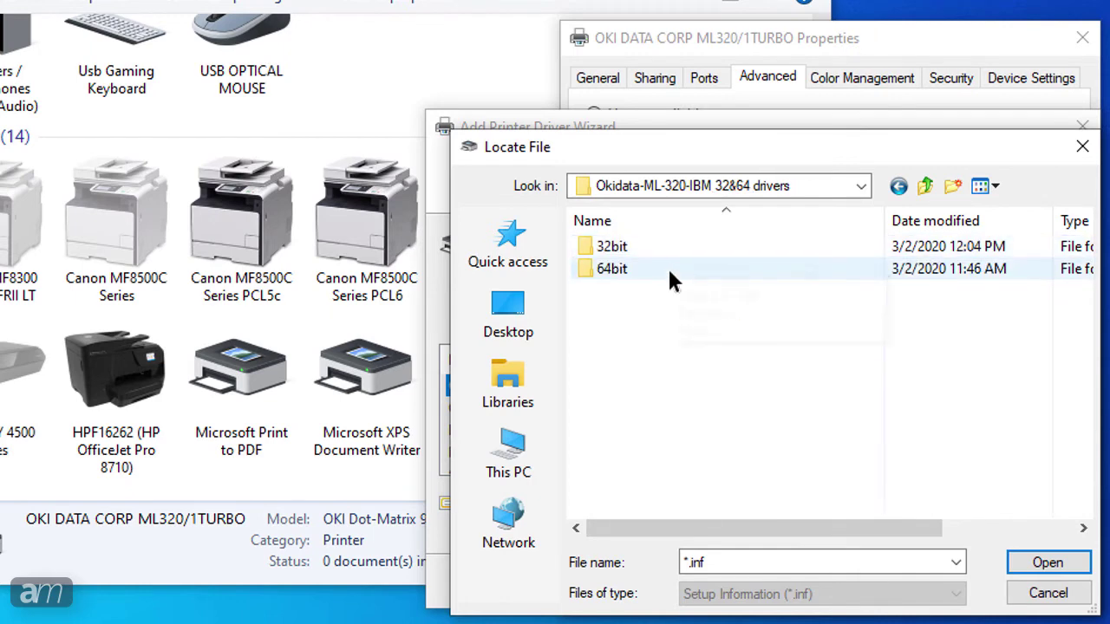
pyautogui.doubleClick(669, 271)
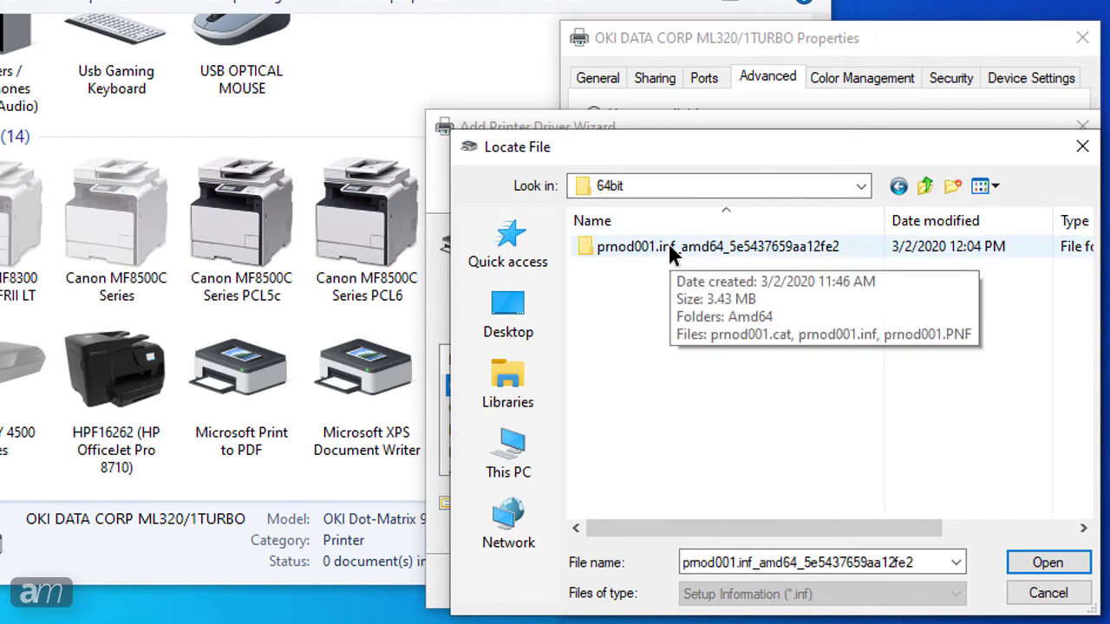
pyautogui.doubleClick(668, 246)
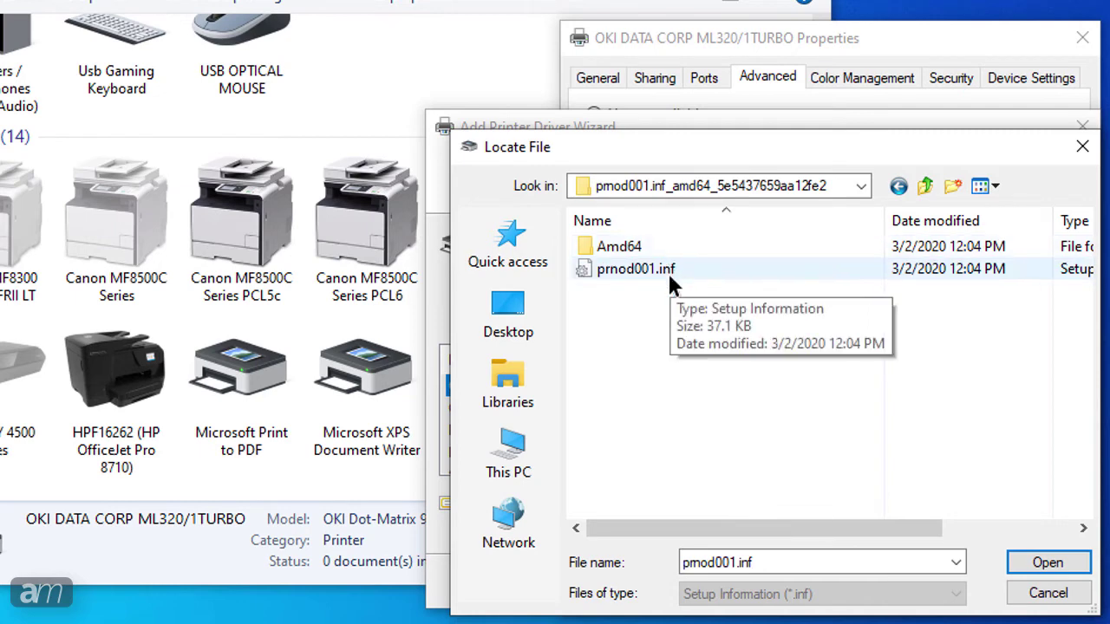
pyautogui.doubleClick(670, 278)
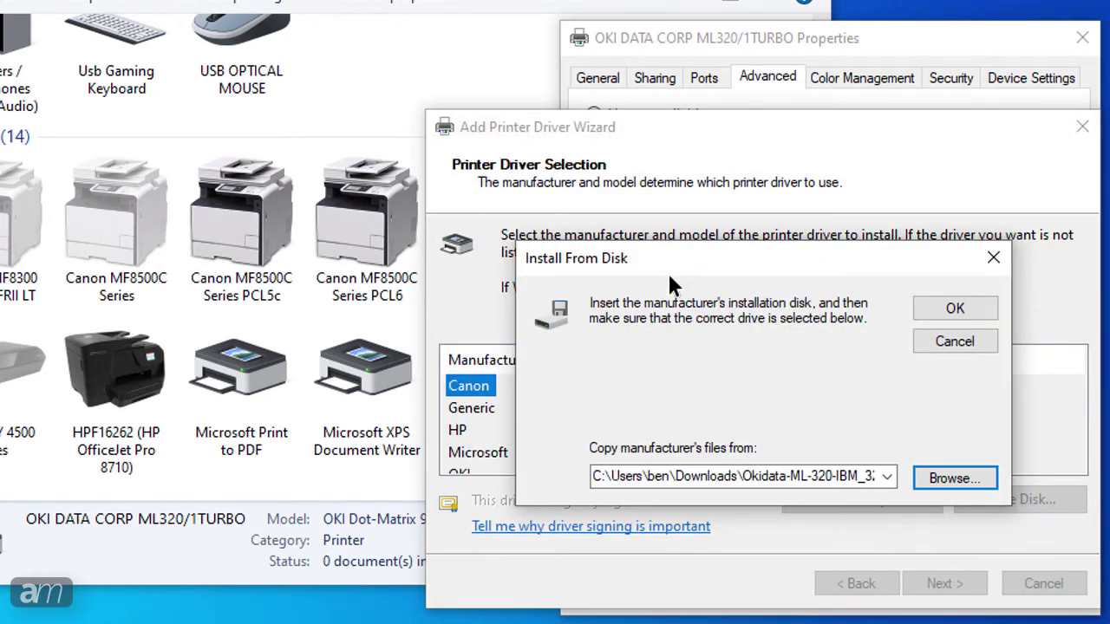
# Install the Okidata ML 320 Turbo/D (IBM) driver and apply it to the OKI printer
pyautogui.click(955, 307)
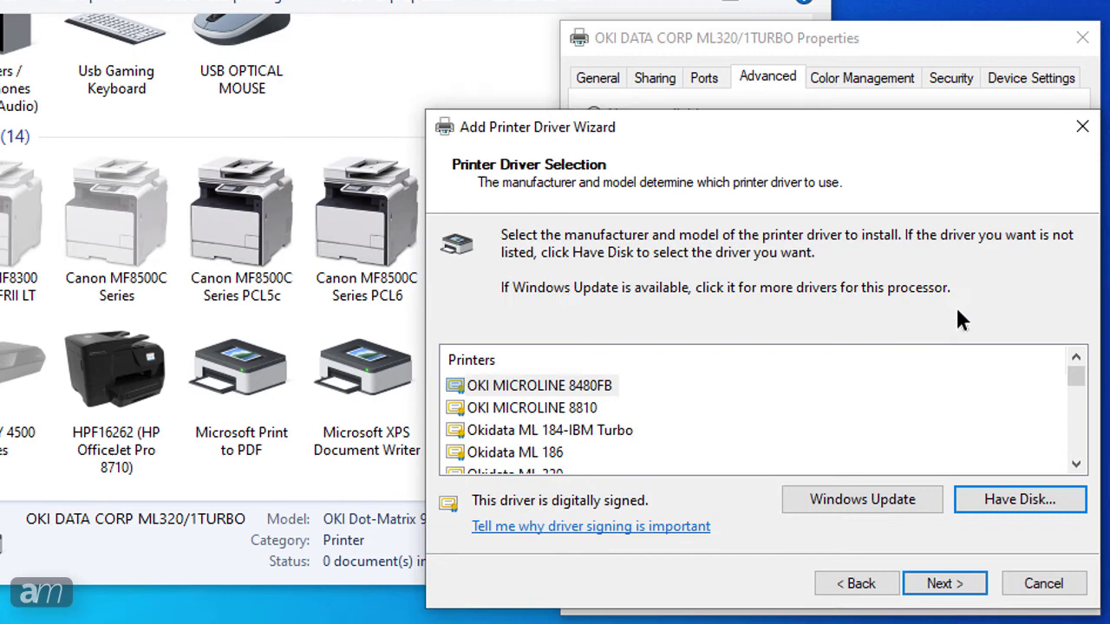
pyautogui.moveTo(1075, 382); pyautogui.dragTo(1075, 388)
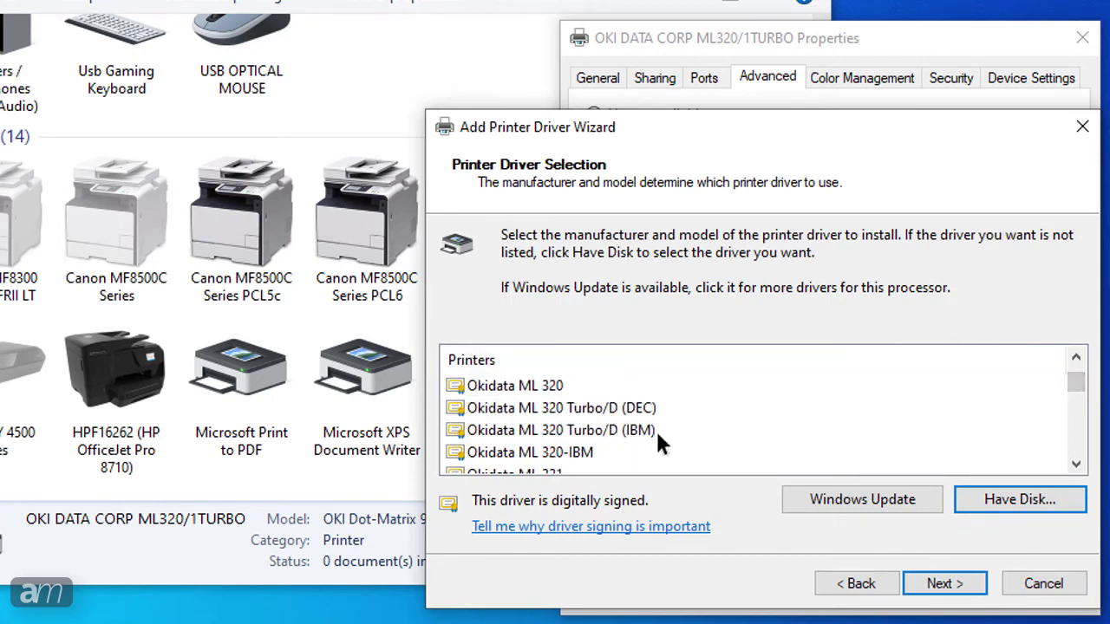
pyautogui.click(633, 433)
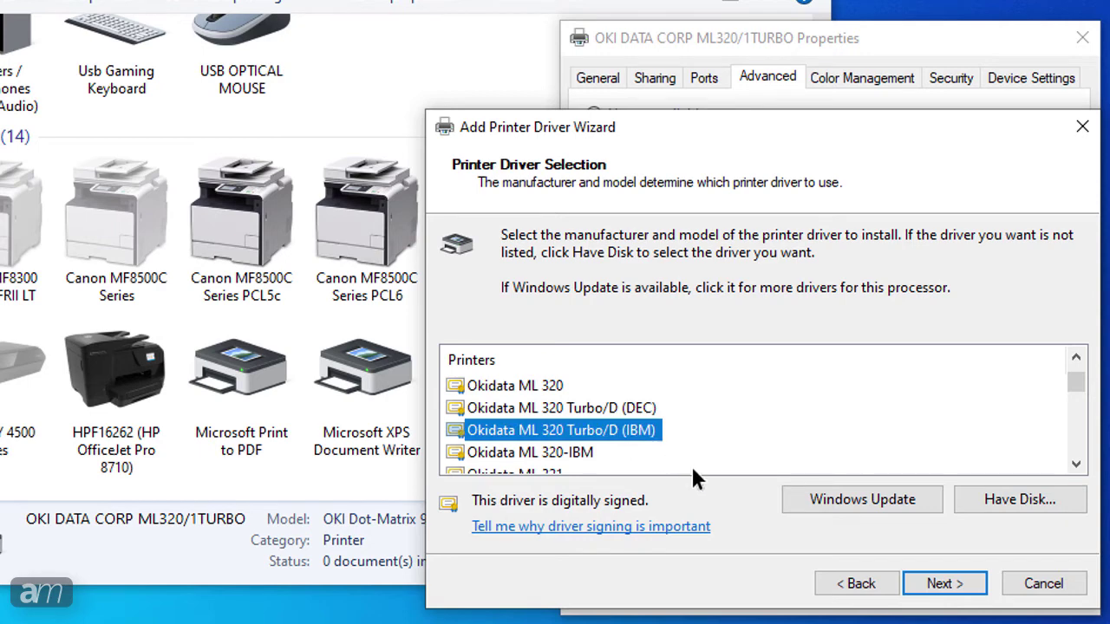
pyautogui.click(954, 586)
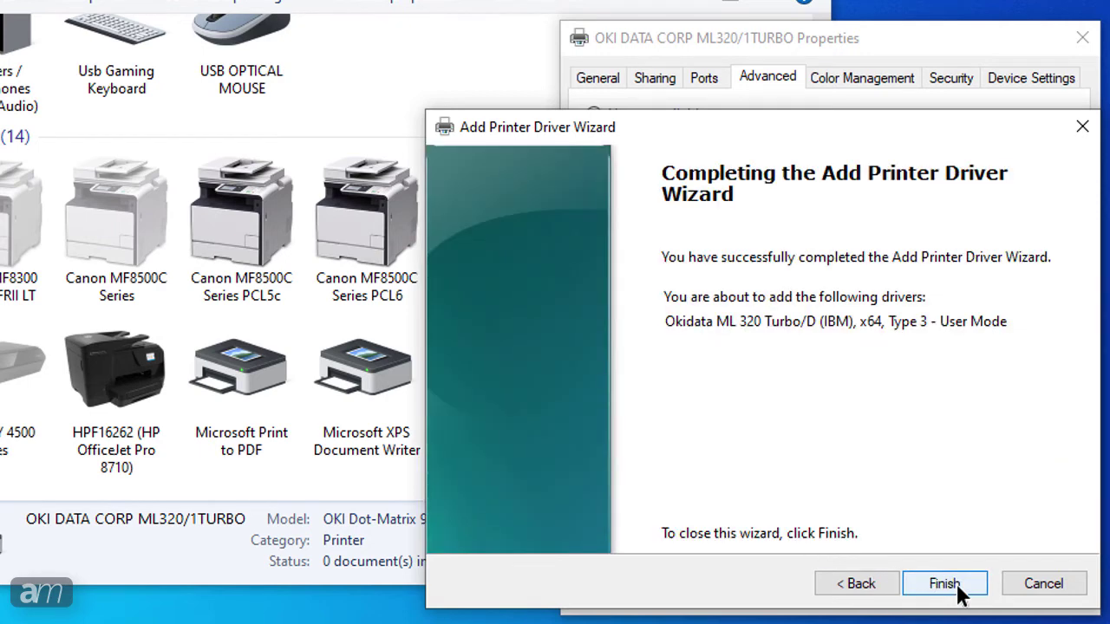
pyautogui.click(958, 585)
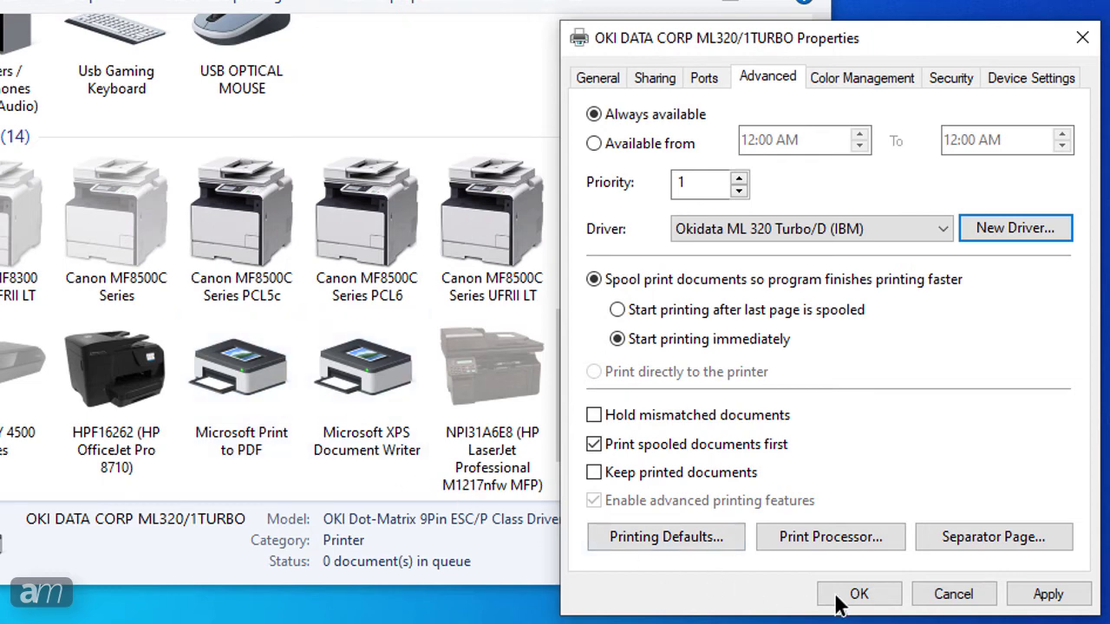
pyautogui.click(1016, 595)
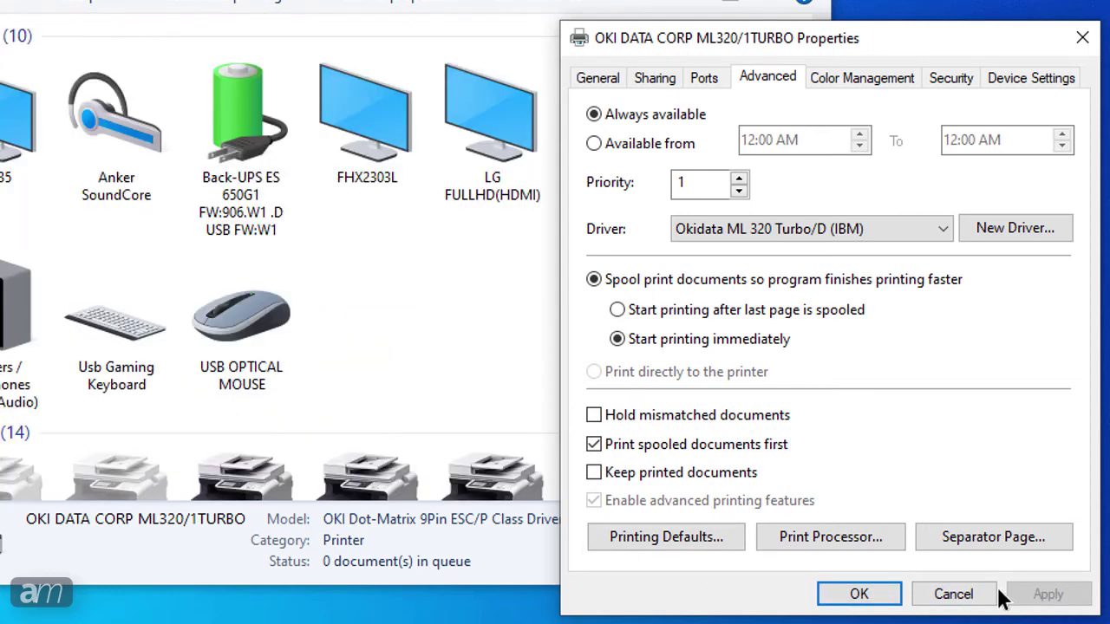
pyautogui.click(863, 594)
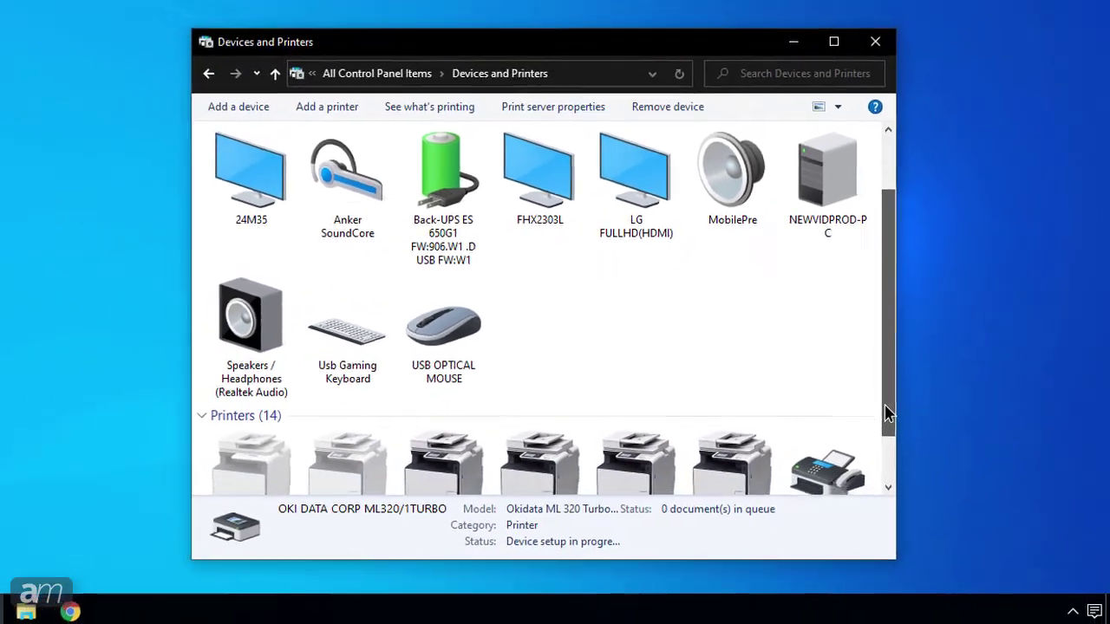
pyautogui.scroll(-5, 880, 460)
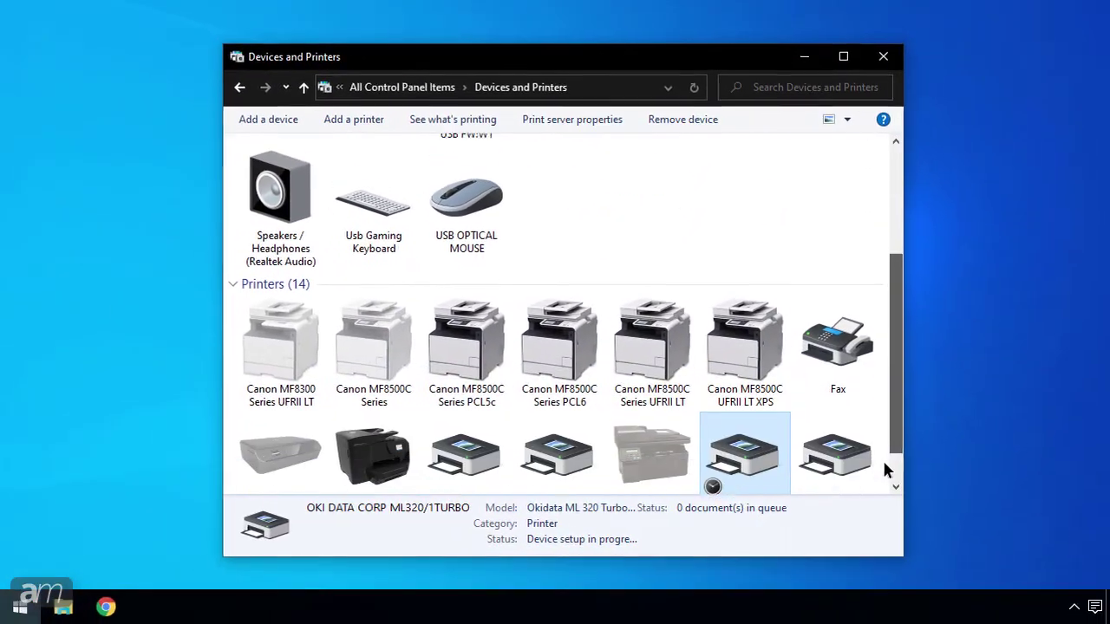